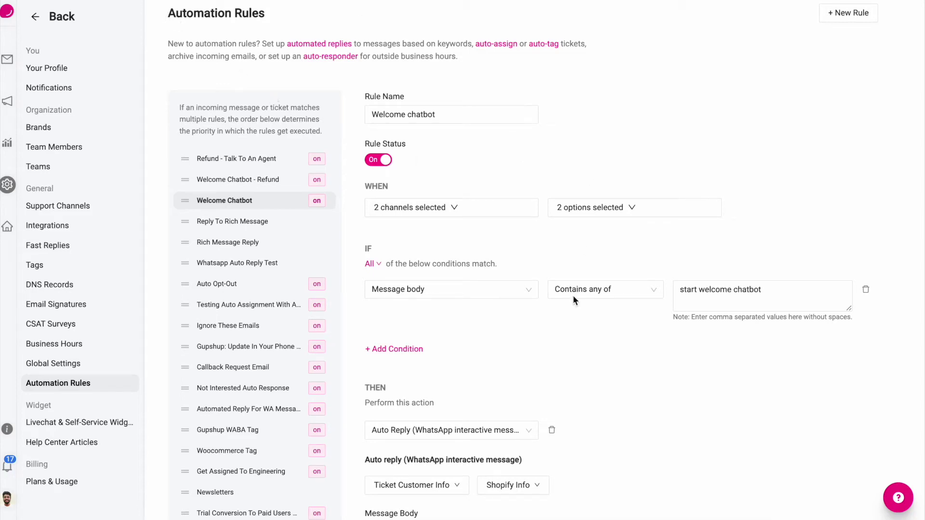
Review the rule's Auto Reply action and its 'start welcome chatbot' trigger phrase.
{"action": "scroll", "coordinate": [573, 297], "scroll_direction": "down", "scroll_amount": 3}
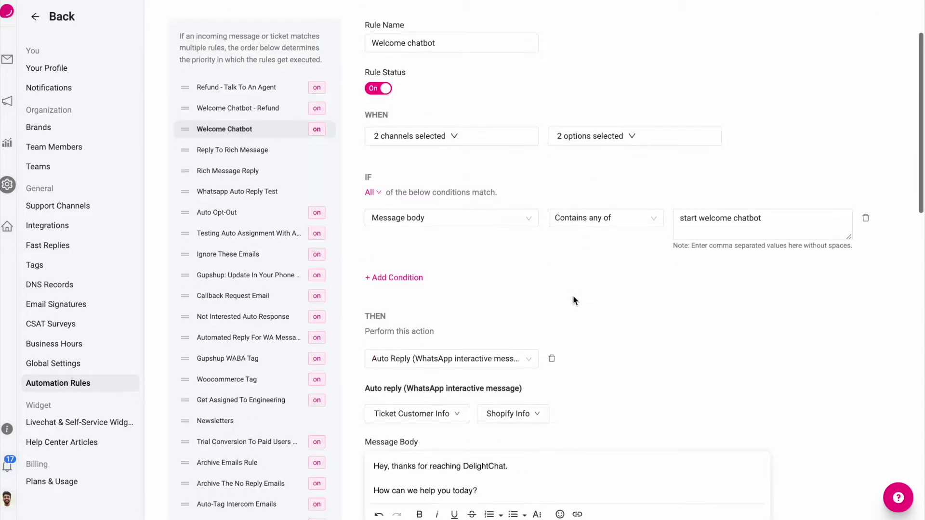
{"action": "left_click", "coordinate": [446, 365]}
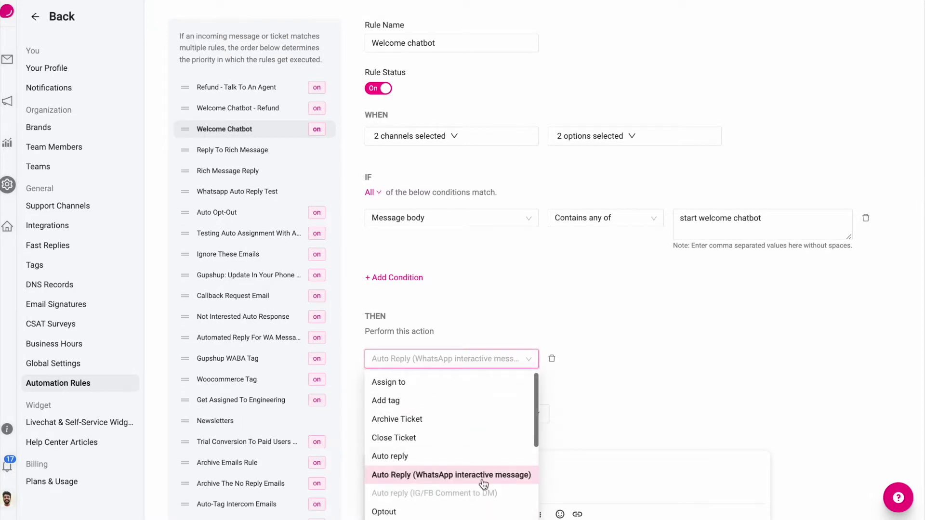
{"action": "left_click", "coordinate": [669, 383]}
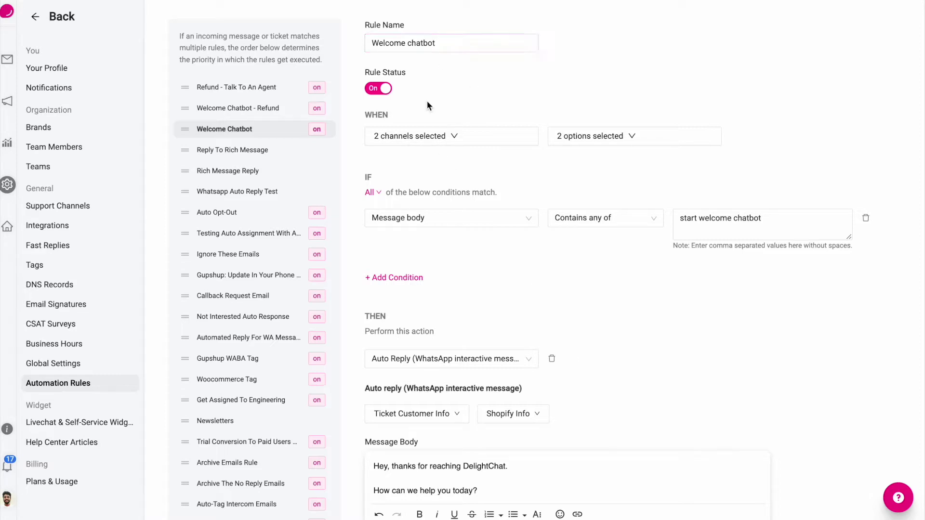
{"action": "left_click_drag", "start_coordinate": [783, 214], "coordinate": [664, 224]}
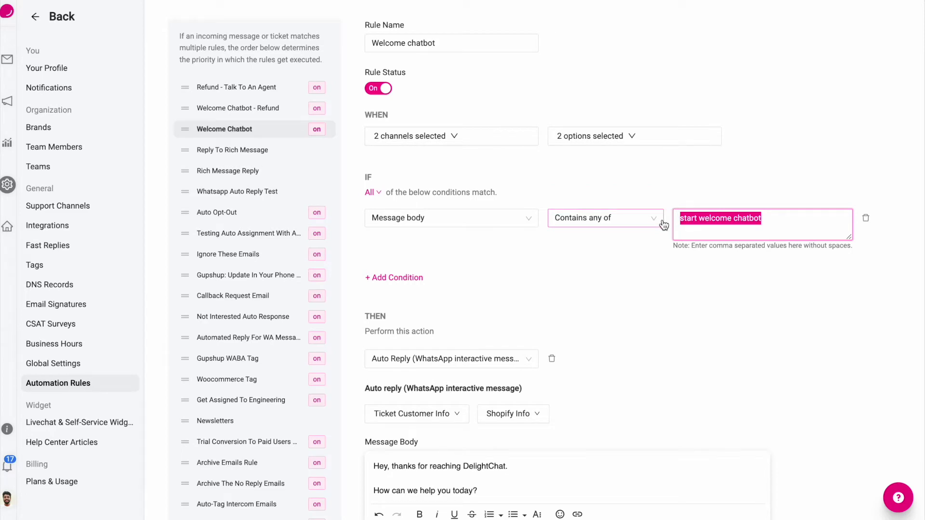
{"action": "left_click_drag", "start_coordinate": [756, 220], "coordinate": [612, 264]}
Review the welcome message body and keep the reply as a List Message.
{"action": "scroll", "coordinate": [613, 264], "scroll_direction": "down", "scroll_amount": 4}
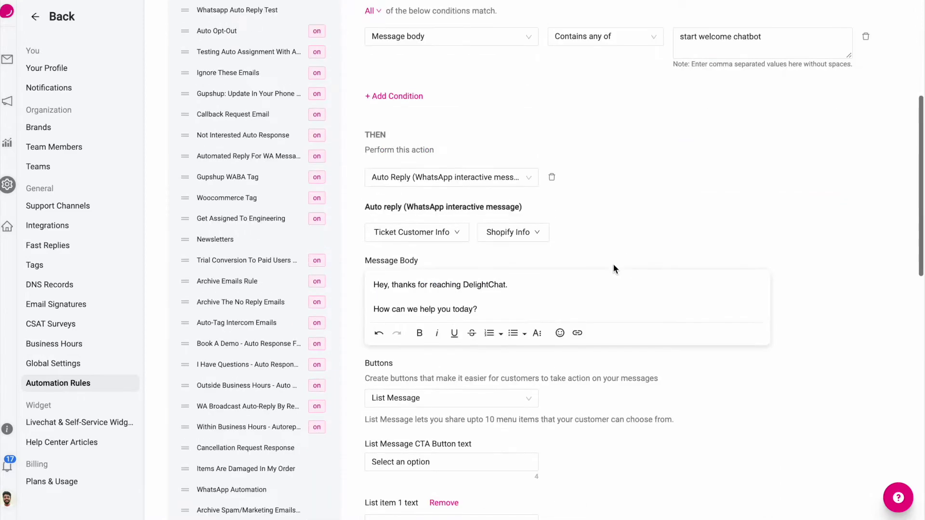
{"action": "left_click", "coordinate": [464, 183]}
{"action": "left_click", "coordinate": [493, 183]}
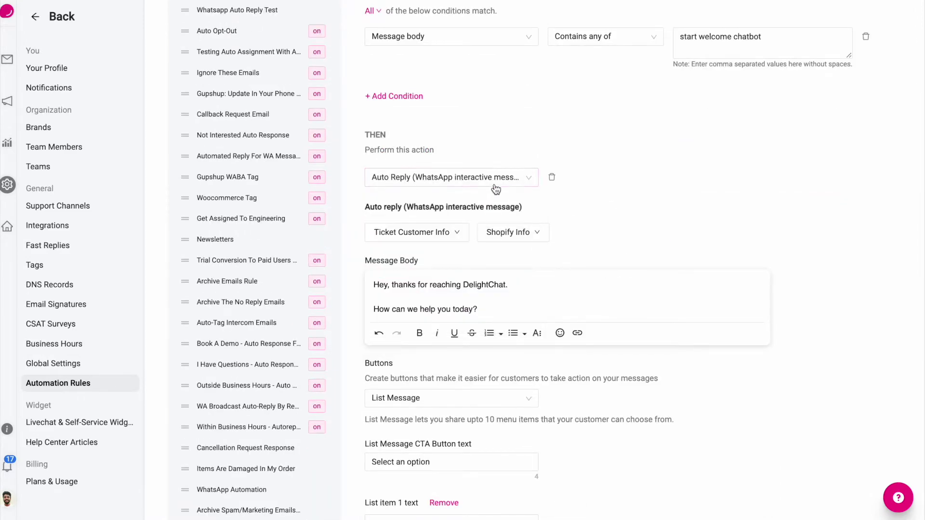
{"action": "scroll", "coordinate": [493, 187], "scroll_direction": "down", "scroll_amount": 1}
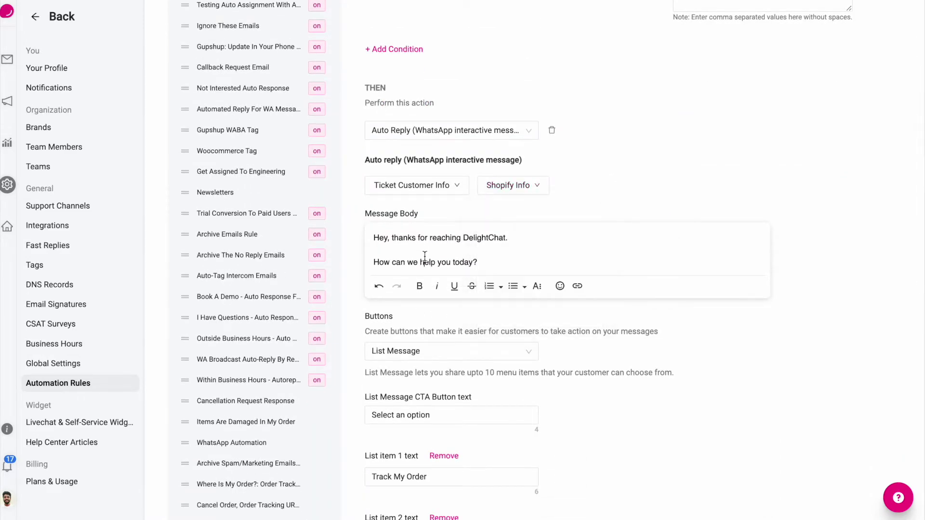
{"action": "left_click_drag", "start_coordinate": [497, 262], "coordinate": [369, 233]}
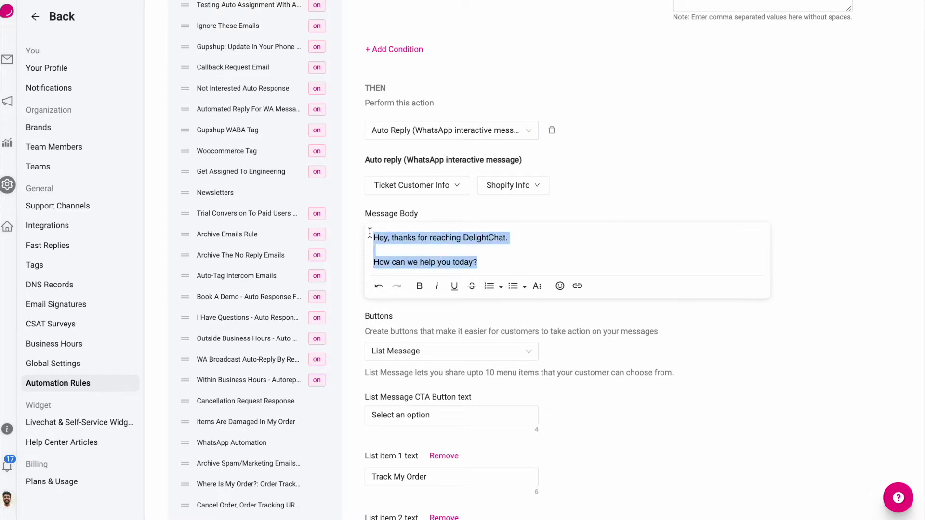
{"action": "scroll", "coordinate": [369, 233], "scroll_direction": "down", "scroll_amount": 3}
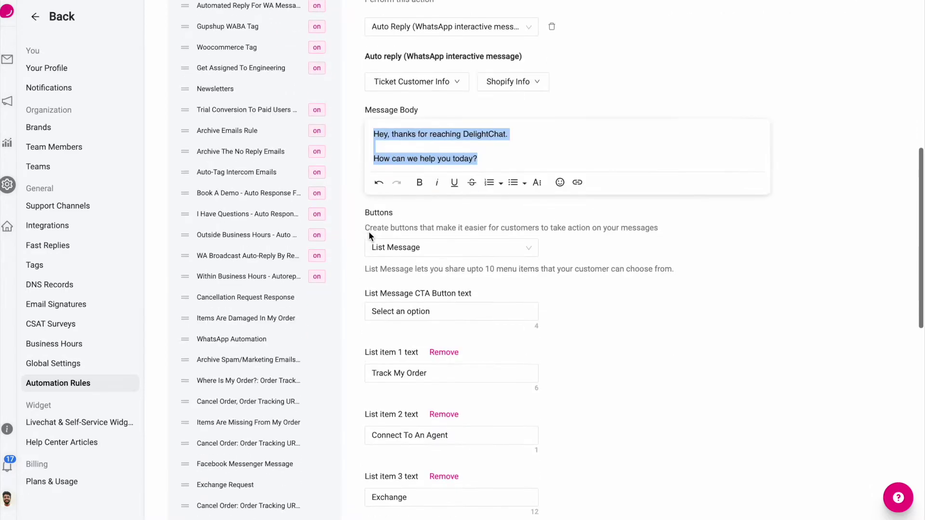
{"action": "left_click", "coordinate": [419, 225]}
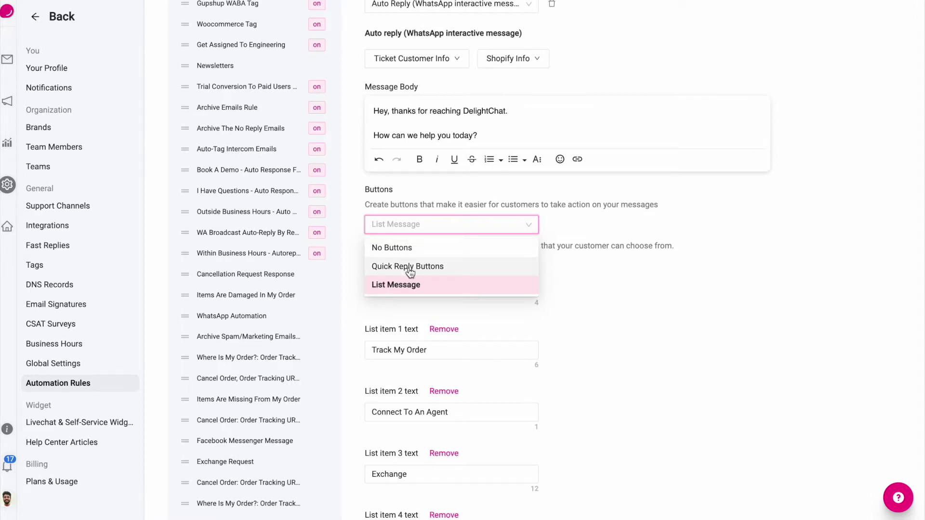
{"action": "left_click", "coordinate": [694, 284]}
Check the 'Select an option' list button label and save the Welcome chatbot rule.
{"action": "scroll", "coordinate": [469, 255], "scroll_direction": "down", "scroll_amount": 2}
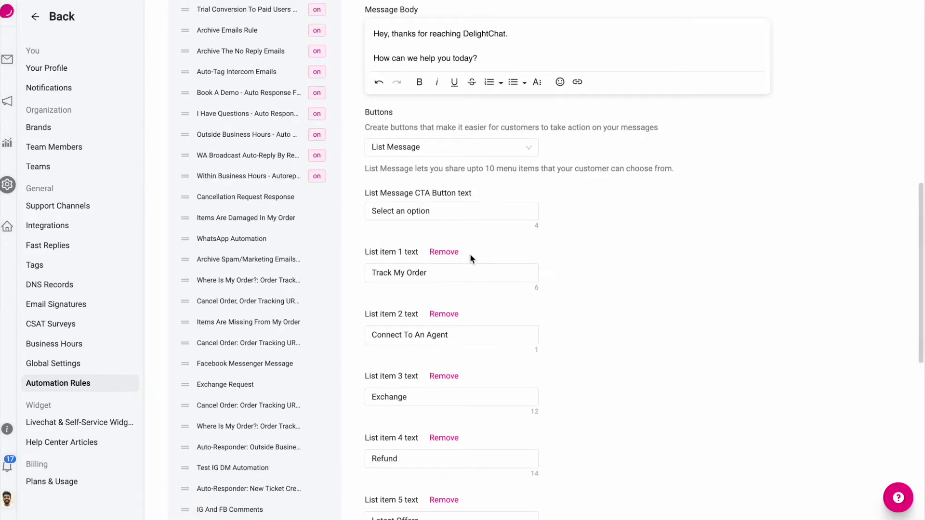
{"action": "left_click_drag", "start_coordinate": [440, 210], "coordinate": [351, 212]}
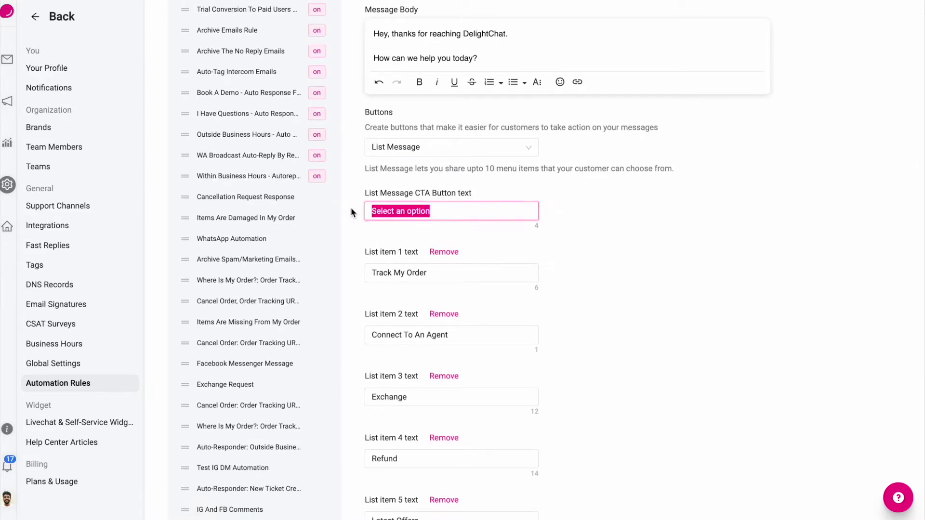
{"action": "scroll", "coordinate": [571, 223], "scroll_direction": "down", "scroll_amount": 1}
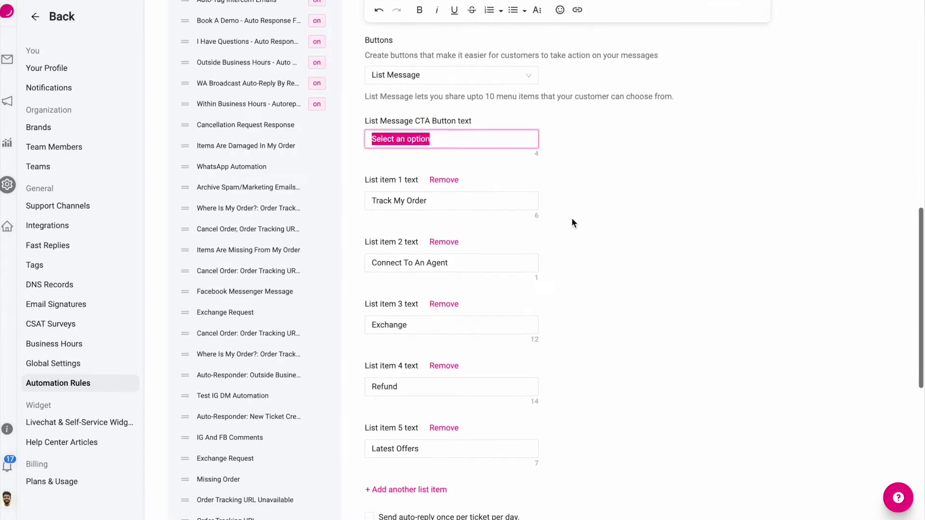
{"action": "scroll", "coordinate": [532, 188], "scroll_direction": "up", "scroll_amount": 1}
{"action": "scroll", "coordinate": [510, 184], "scroll_direction": "down", "scroll_amount": 1}
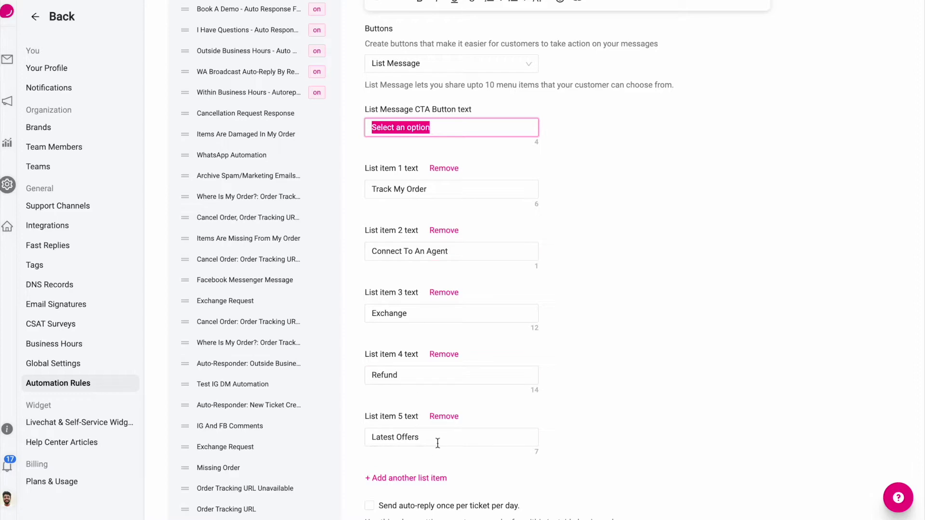
{"action": "left_click", "coordinate": [499, 409]}
Copy the 'start welcome chatbot' trigger phrase over to the WhatsApp message box.
{"action": "scroll", "coordinate": [498, 409], "scroll_direction": "down", "scroll_amount": 3}
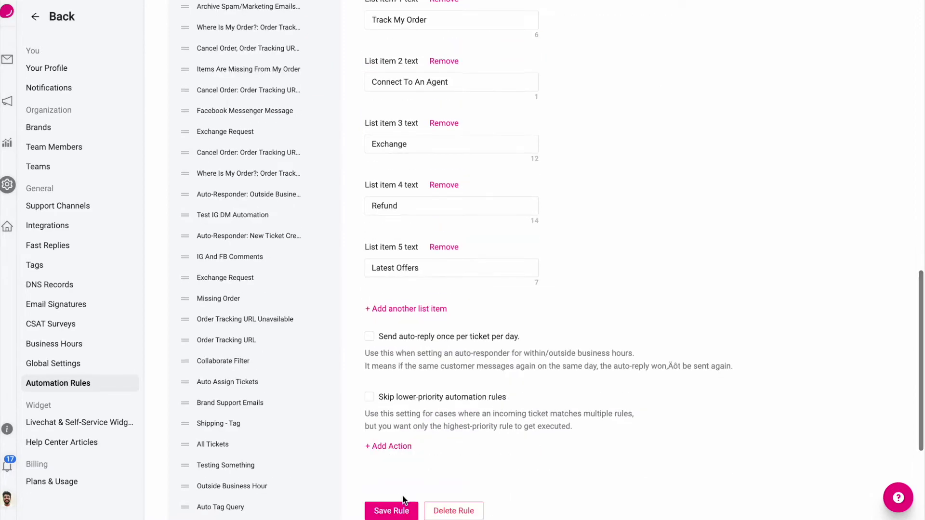
{"action": "scroll", "coordinate": [482, 304], "scroll_direction": "up", "scroll_amount": 2}
{"action": "scroll", "coordinate": [482, 305], "scroll_direction": "up", "scroll_amount": 10}
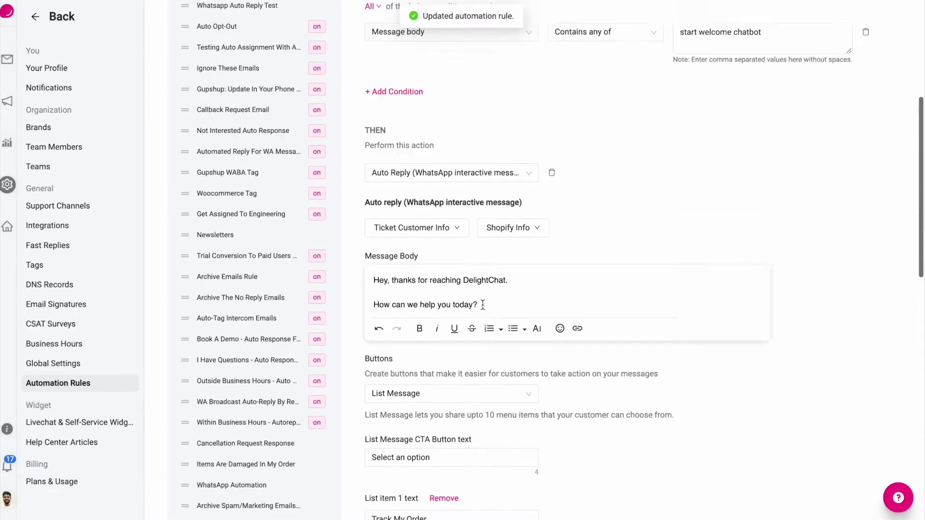
{"action": "left_click", "coordinate": [772, 172]}
{"action": "key", "text": "ctrl+a"}
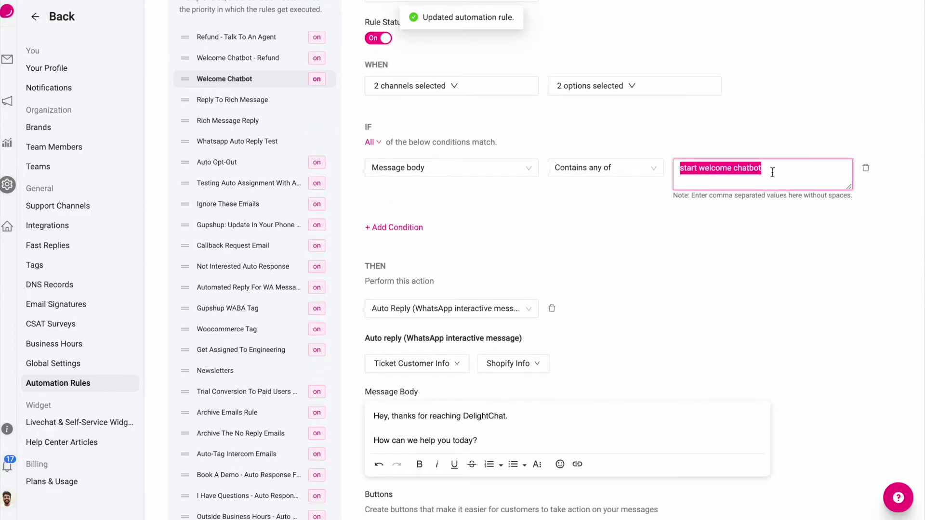
{"action": "key", "text": "ctrl+Right"}
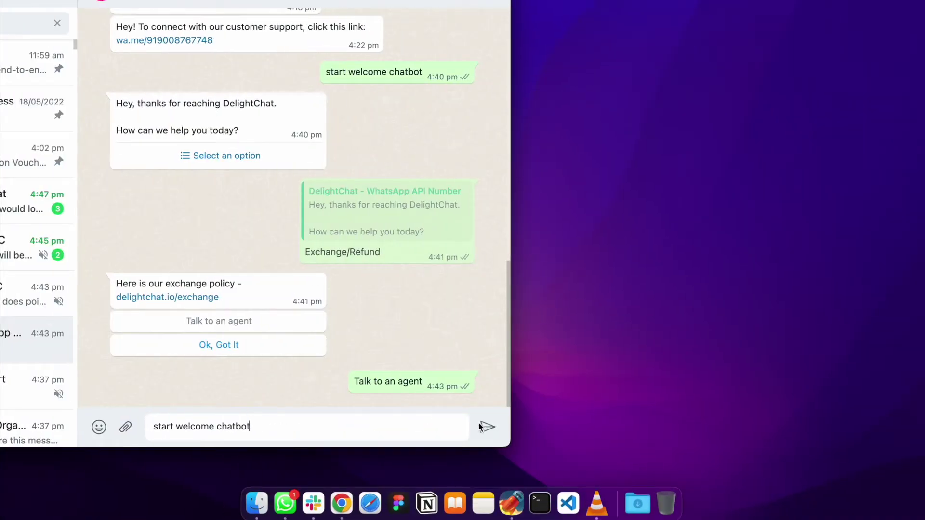
Send 'start welcome chatbot' and view the bot's welcome reply with its five-option list.
{"action": "left_click", "coordinate": [487, 427]}
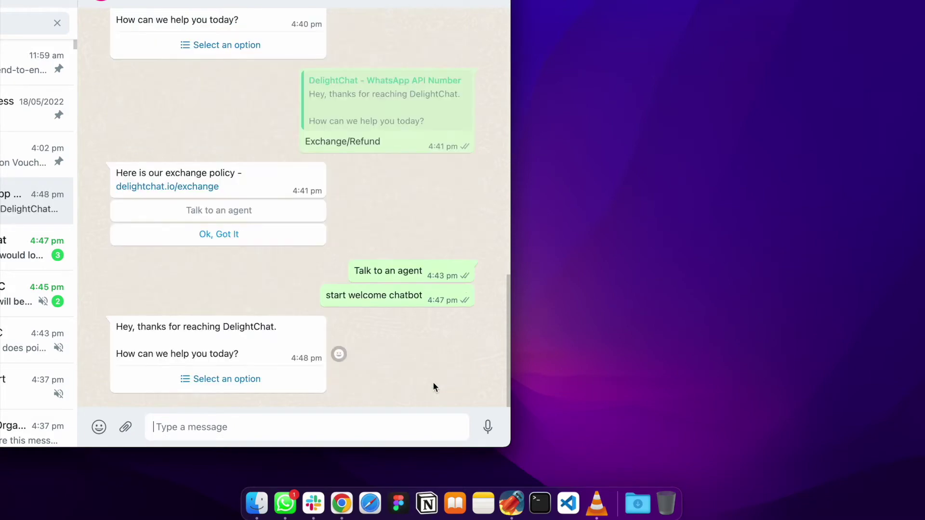
{"action": "left_click_drag", "start_coordinate": [116, 326], "coordinate": [249, 357]}
{"action": "left_click", "coordinate": [208, 379]}
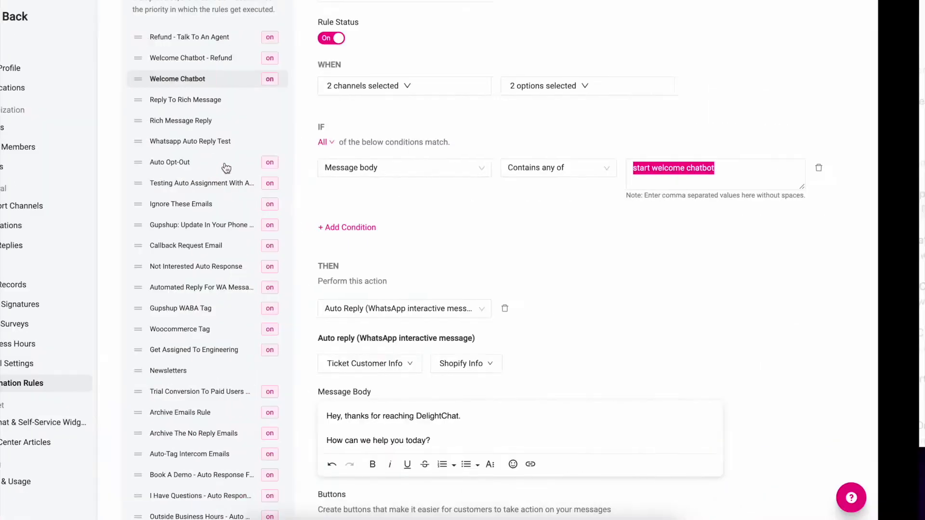
Compare the Refund rule against the Welcome Chatbot rule's Refund list item.
{"action": "left_click", "coordinate": [255, 60]}
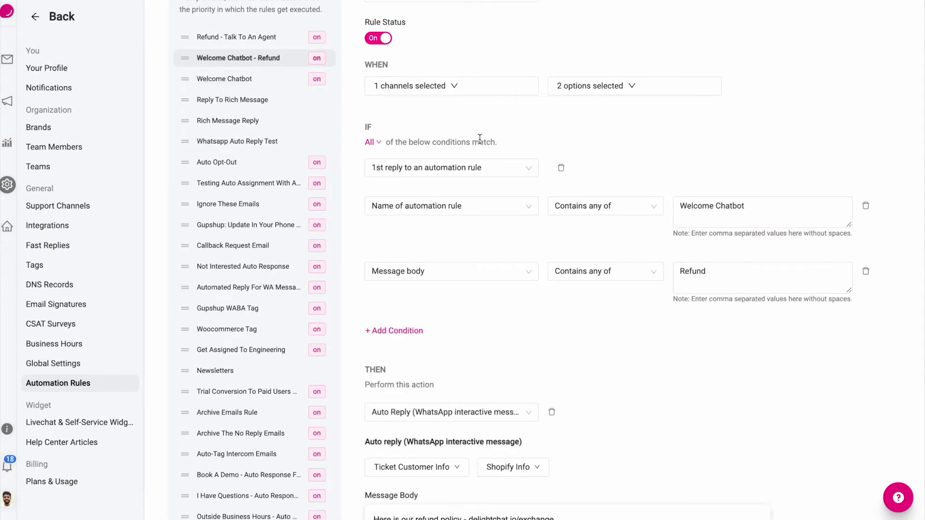
{"action": "left_click", "coordinate": [266, 82]}
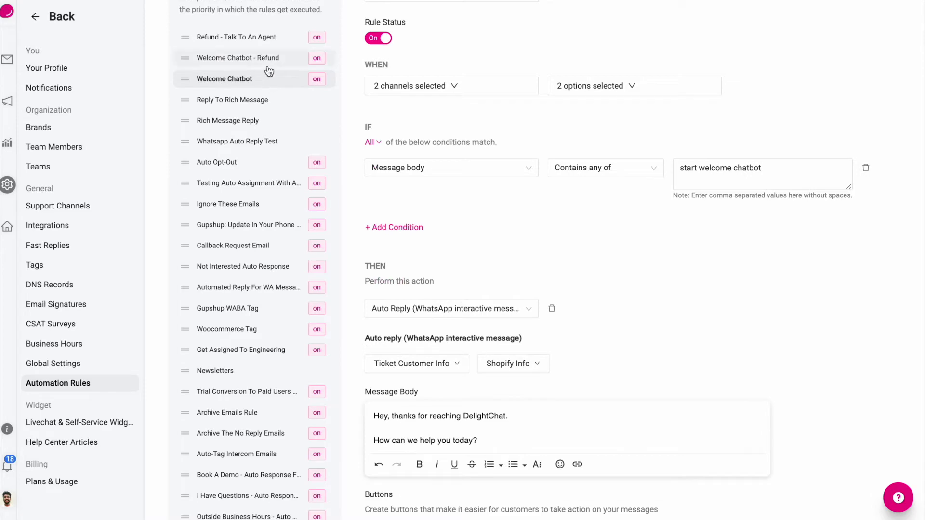
{"action": "scroll", "coordinate": [376, 183], "scroll_direction": "down", "scroll_amount": 4}
{"action": "scroll", "coordinate": [448, 121], "scroll_direction": "up", "scroll_amount": 2}
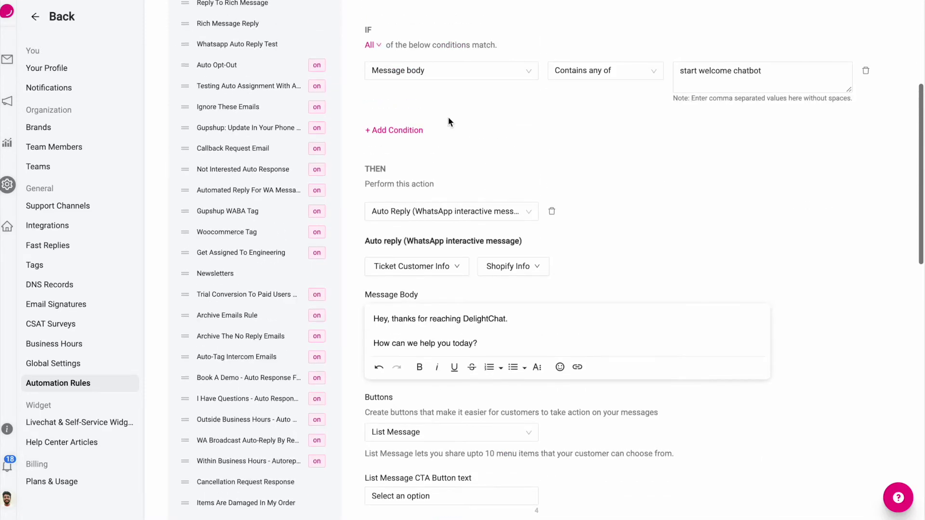
{"action": "scroll", "coordinate": [448, 121], "scroll_direction": "up", "scroll_amount": 3}
{"action": "scroll", "coordinate": [538, 251], "scroll_direction": "down", "scroll_amount": 1}
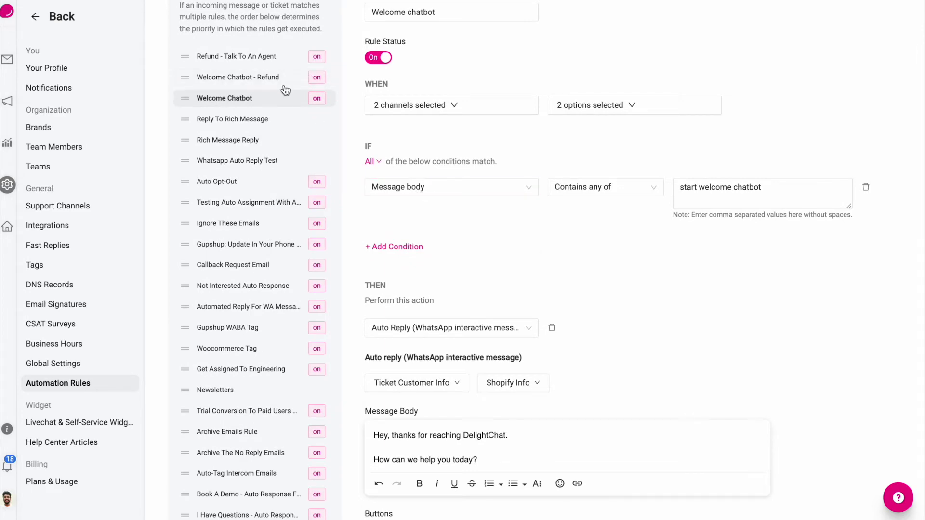
{"action": "scroll", "coordinate": [285, 90], "scroll_direction": "down", "scroll_amount": 9}
{"action": "left_click", "coordinate": [427, 402]}
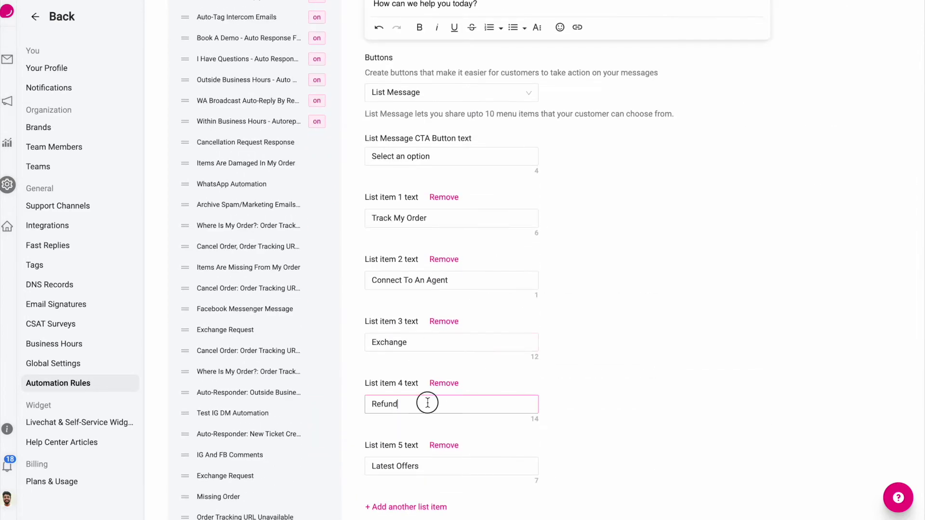
{"action": "left_click_drag", "start_coordinate": [428, 402], "coordinate": [362, 403]}
{"action": "scroll", "coordinate": [362, 403], "scroll_direction": "up", "scroll_amount": 10}
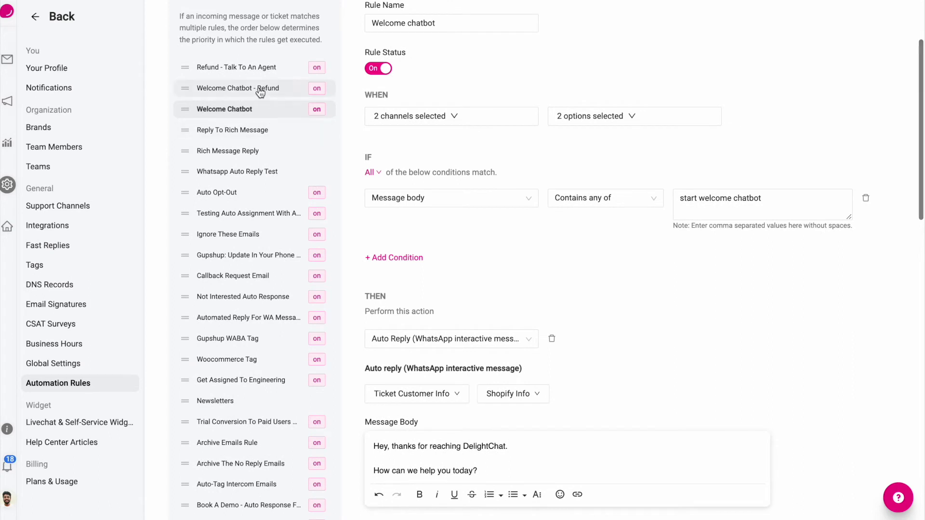
Review the Refund rule's conditions: keyword 'Refund' and rule name 'Welcome Chatbot'.
{"action": "left_click", "coordinate": [260, 93]}
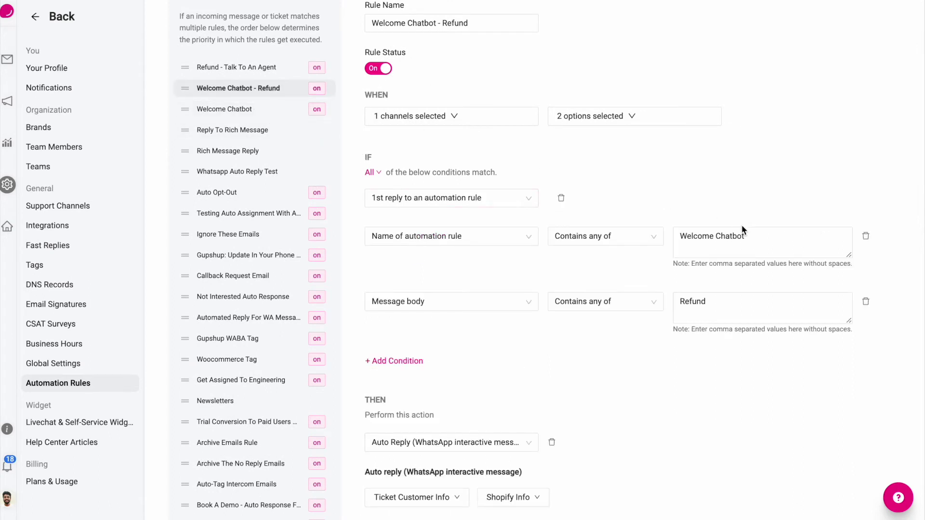
{"action": "left_click_drag", "start_coordinate": [721, 300], "coordinate": [665, 311]}
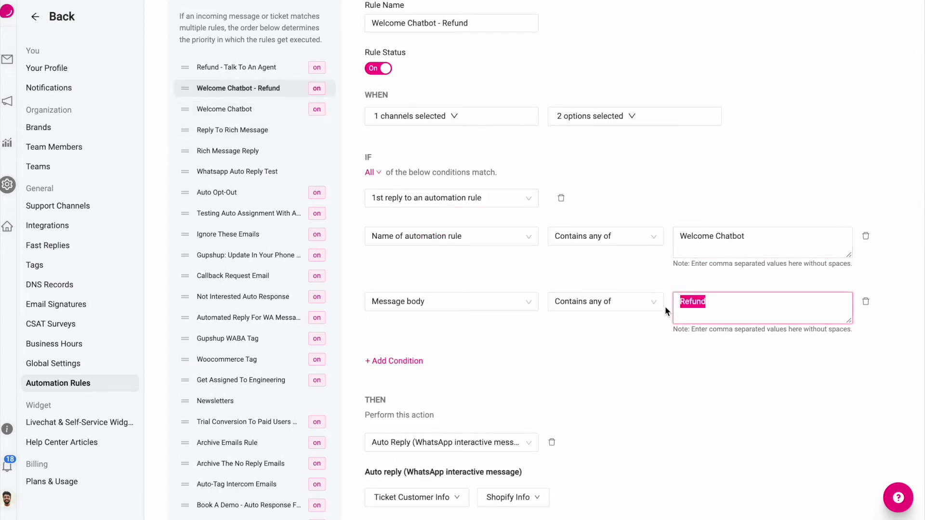
{"action": "left_click", "coordinate": [475, 198]}
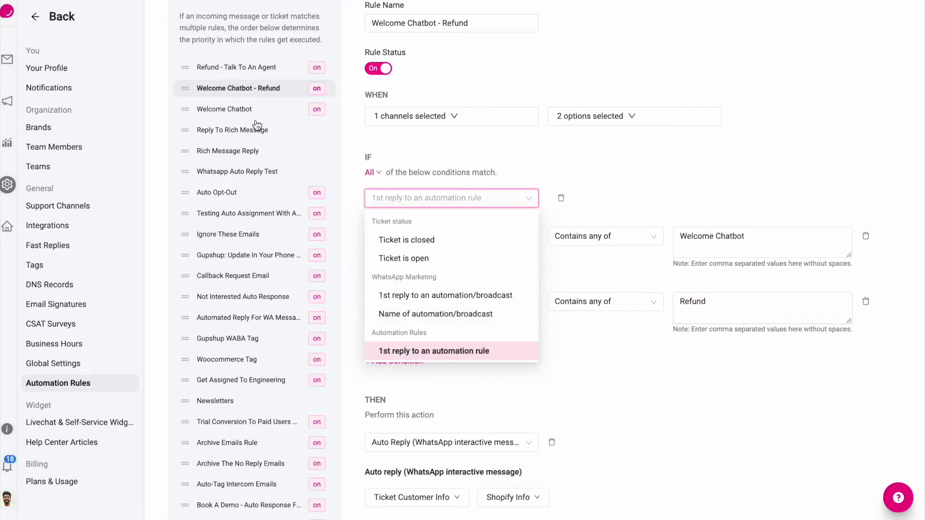
{"action": "left_click", "coordinate": [420, 236]}
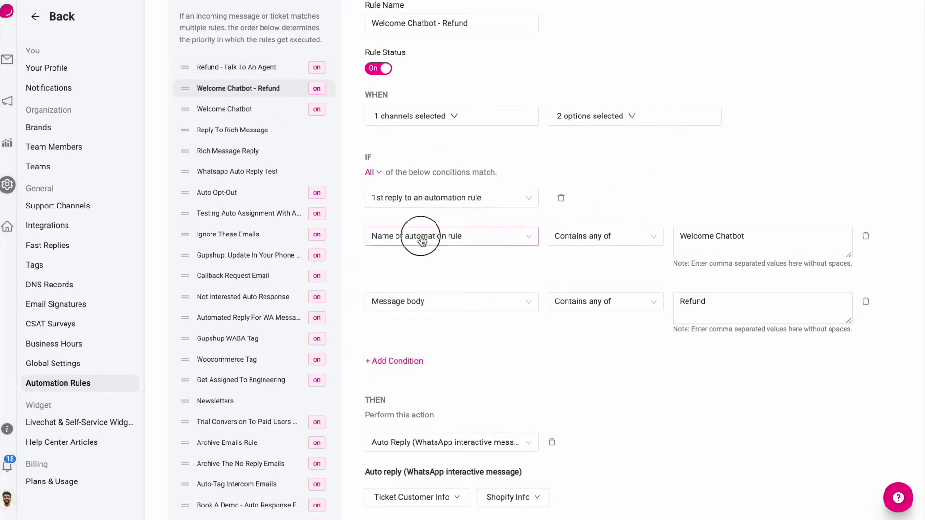
{"action": "left_click_drag", "start_coordinate": [780, 243], "coordinate": [665, 240]}
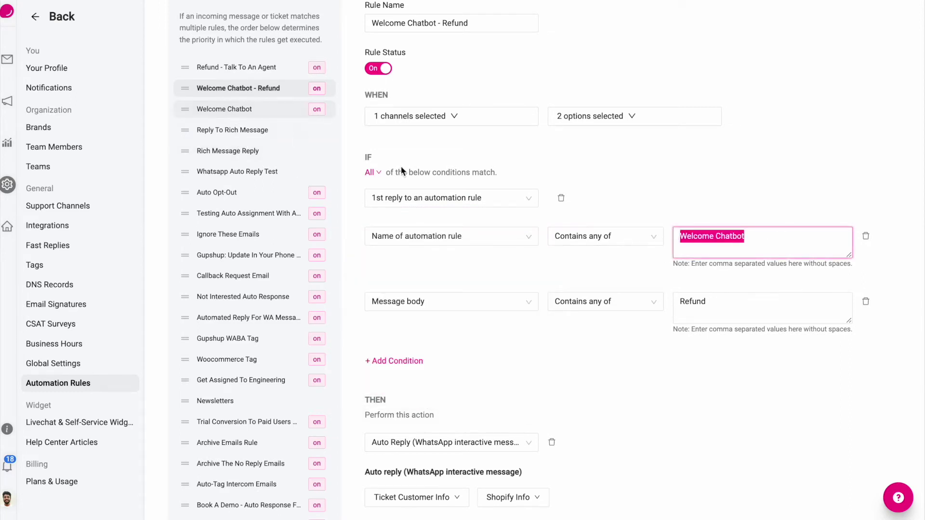
Check the refund-policy body and 'Talk to an agent' / 'Ok, Got It' buttons, then save.
{"action": "scroll", "coordinate": [451, 304], "scroll_direction": "down", "scroll_amount": 1}
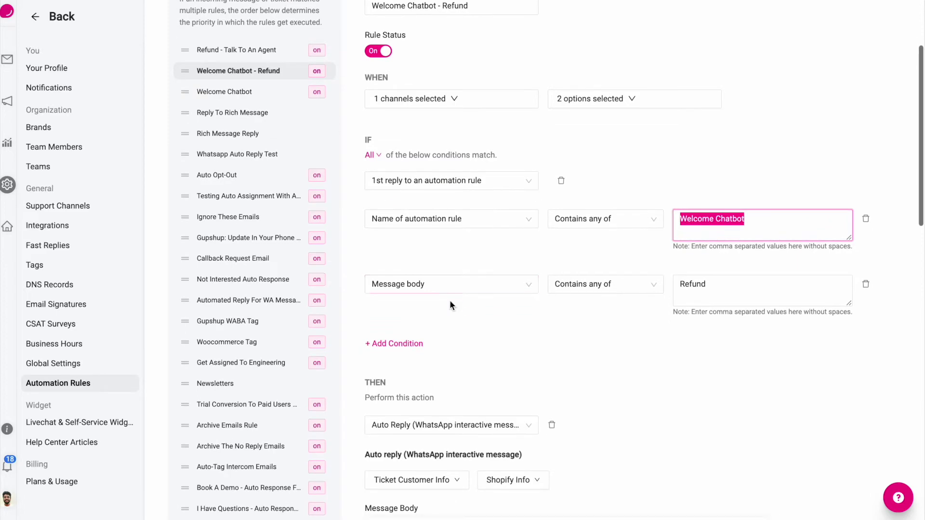
{"action": "scroll", "coordinate": [450, 302], "scroll_direction": "down", "scroll_amount": 5}
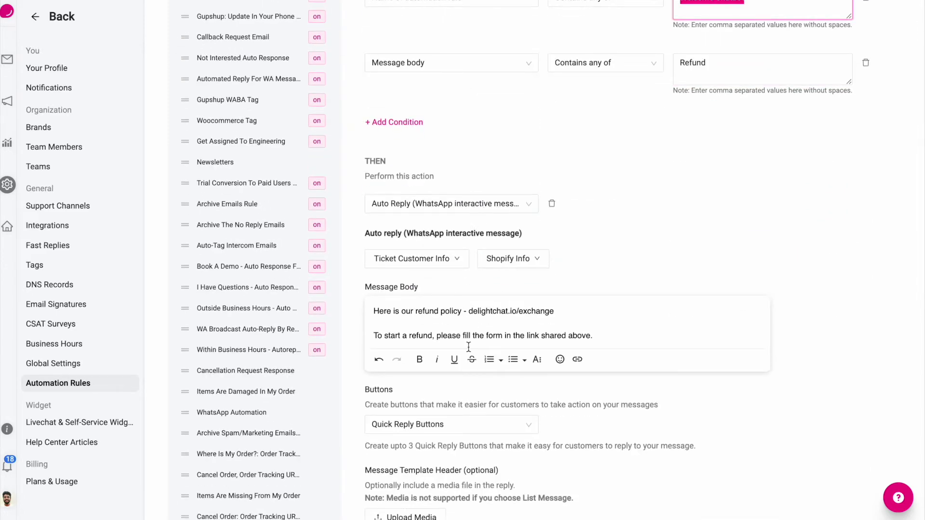
{"action": "scroll", "coordinate": [516, 268], "scroll_direction": "down", "scroll_amount": 2}
{"action": "left_click_drag", "start_coordinate": [596, 247], "coordinate": [372, 215]}
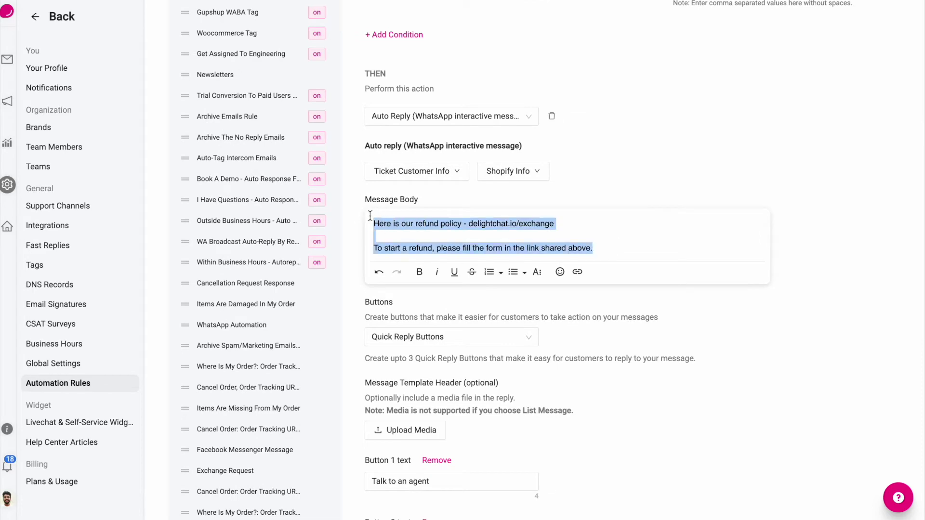
{"action": "scroll", "coordinate": [370, 216], "scroll_direction": "down", "scroll_amount": 3}
{"action": "left_click_drag", "start_coordinate": [431, 372], "coordinate": [357, 373]}
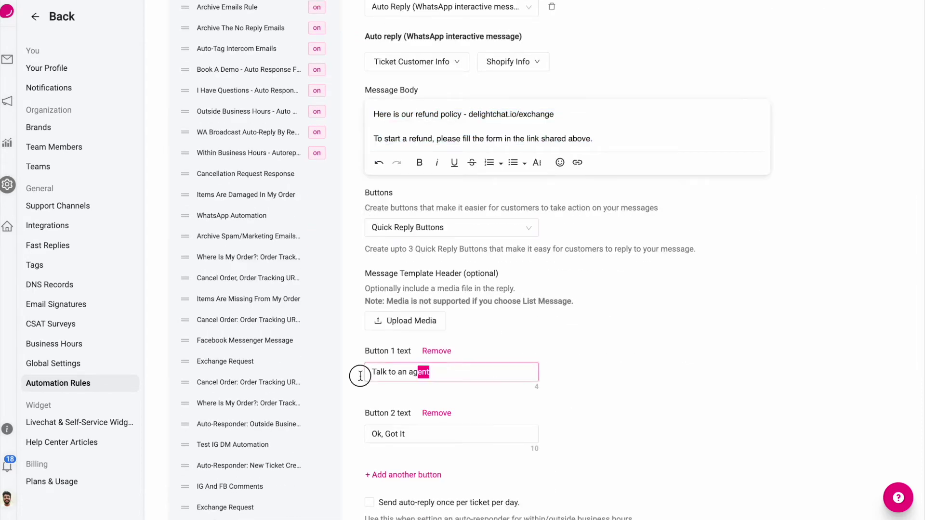
{"action": "left_click_drag", "start_coordinate": [409, 436], "coordinate": [353, 437]}
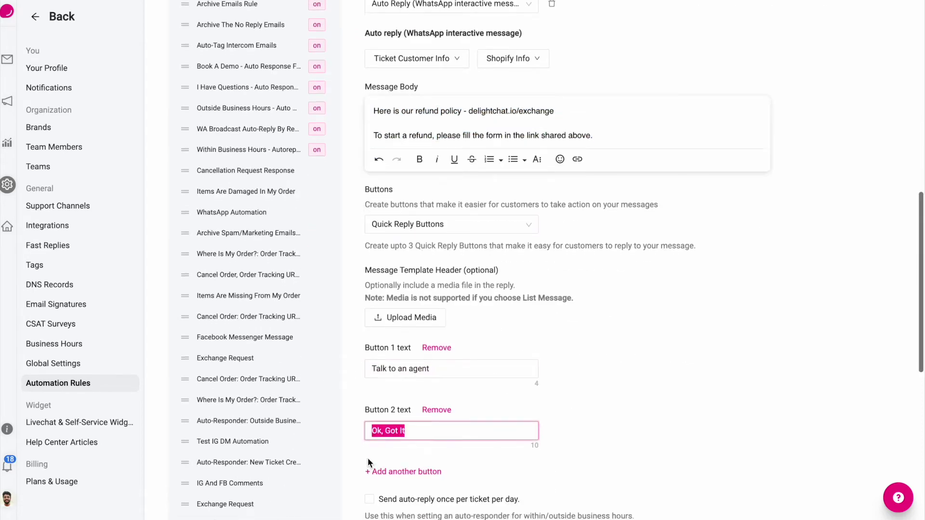
{"action": "scroll", "coordinate": [368, 458], "scroll_direction": "down", "scroll_amount": 4}
{"action": "key", "text": "Return"}
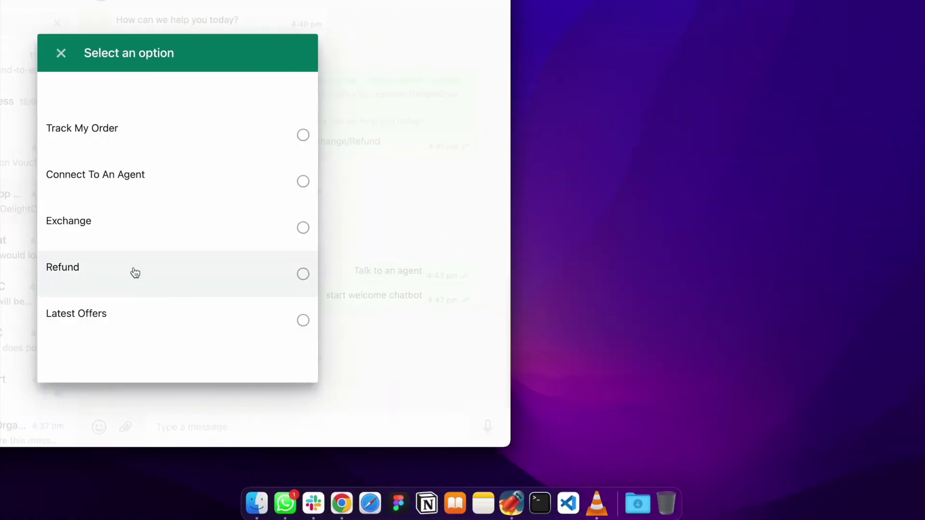
Send Refund from the option list and view the bot's refund-policy reply.
{"action": "left_click", "coordinate": [135, 273]}
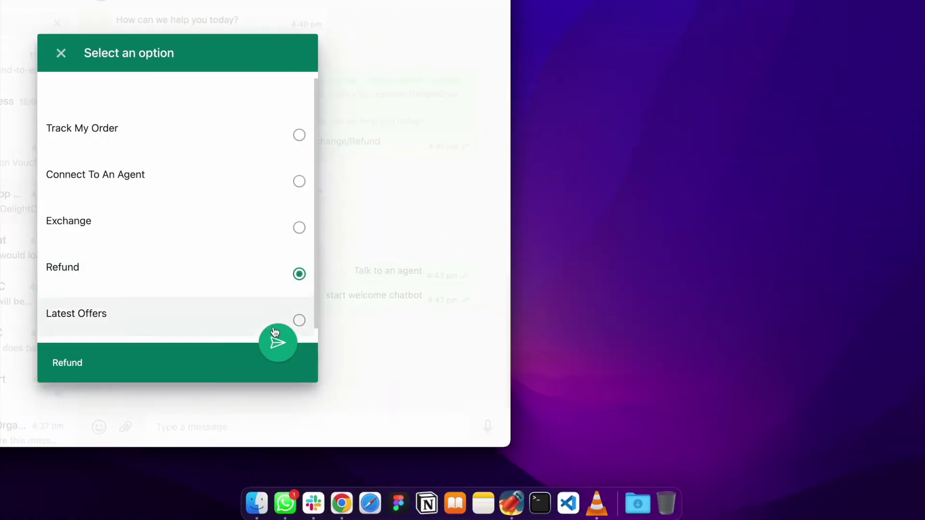
{"action": "left_click", "coordinate": [278, 345]}
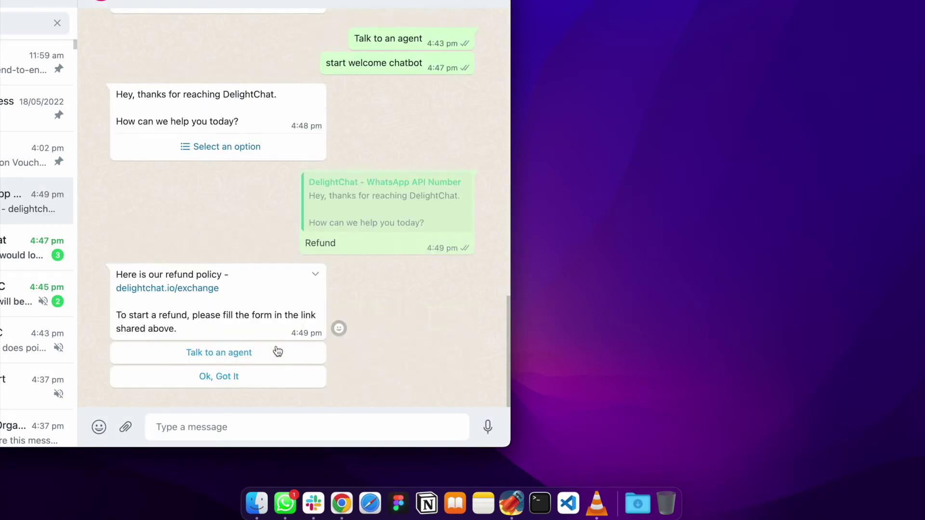
{"action": "left_click_drag", "start_coordinate": [116, 272], "coordinate": [192, 328]}
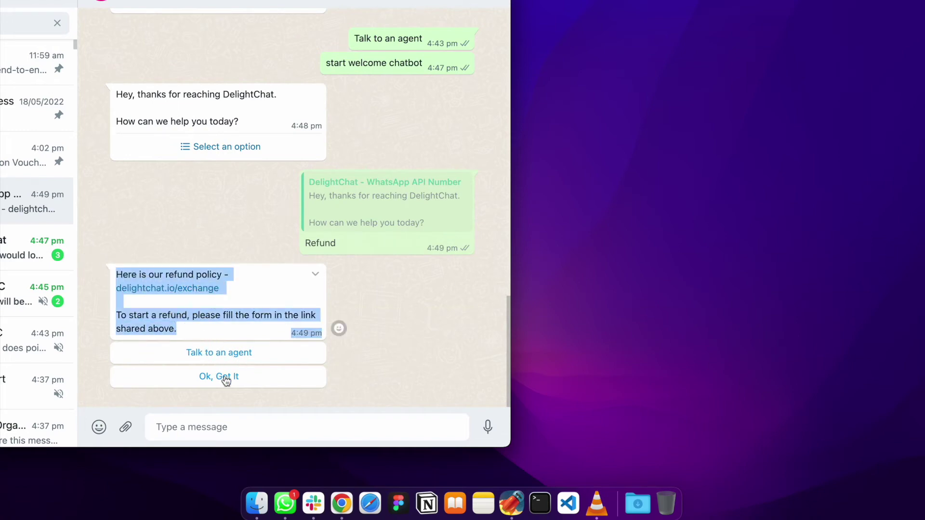
{"action": "left_click", "coordinate": [248, 320]}
Return to DelightChat and reopen the Welcome Chatbot - Refund rule.
{"action": "key", "text": "ctrl+Left"}
{"action": "scroll", "coordinate": [424, 176], "scroll_direction": "up", "scroll_amount": 10}
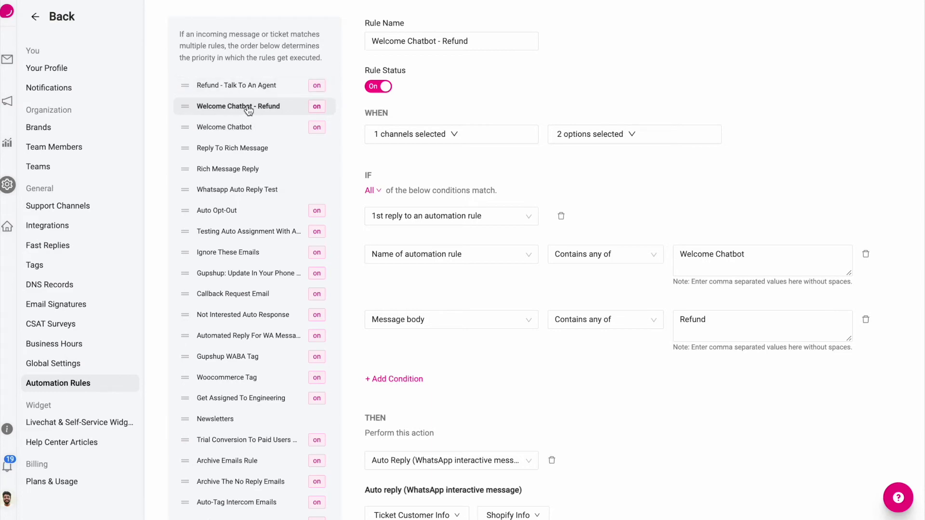
{"action": "left_click", "coordinate": [247, 107]}
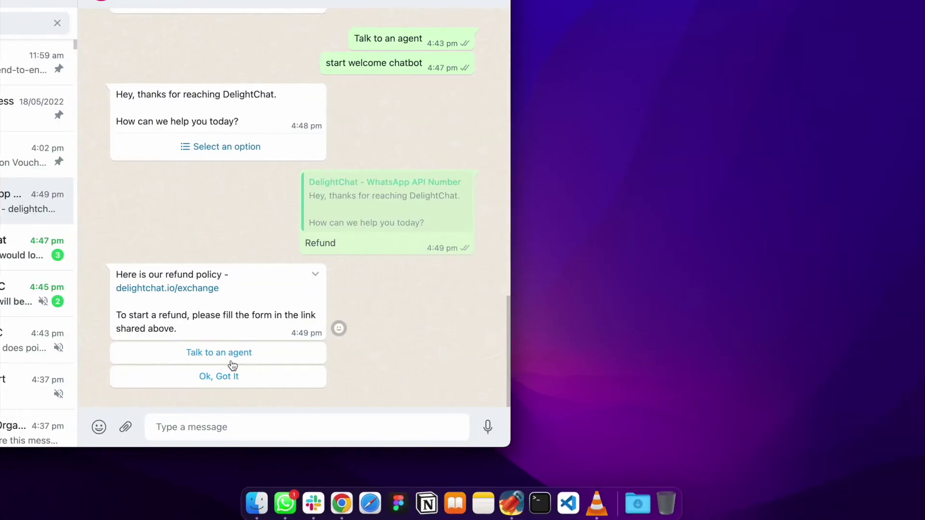
Review the Refund - Talk To An Agent rule's bart.png reply and assignment, then answer 'Talk to an agent'.
{"action": "key", "text": "ctrl+Left"}
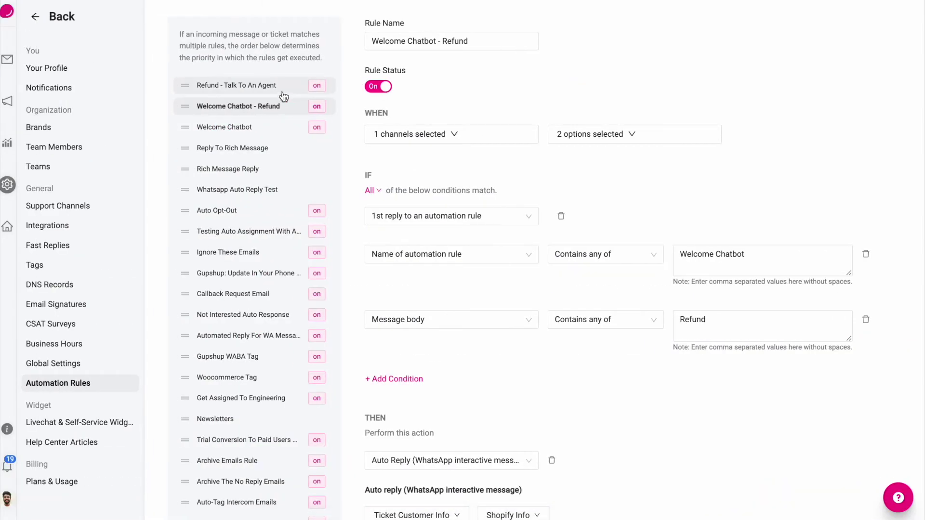
{"action": "left_click", "coordinate": [283, 92]}
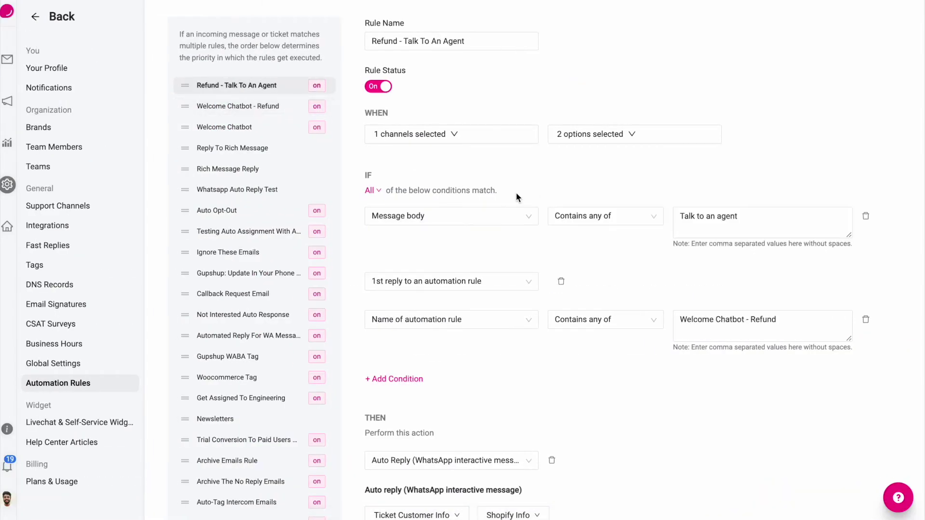
{"action": "left_click_drag", "start_coordinate": [766, 215], "coordinate": [640, 220]}
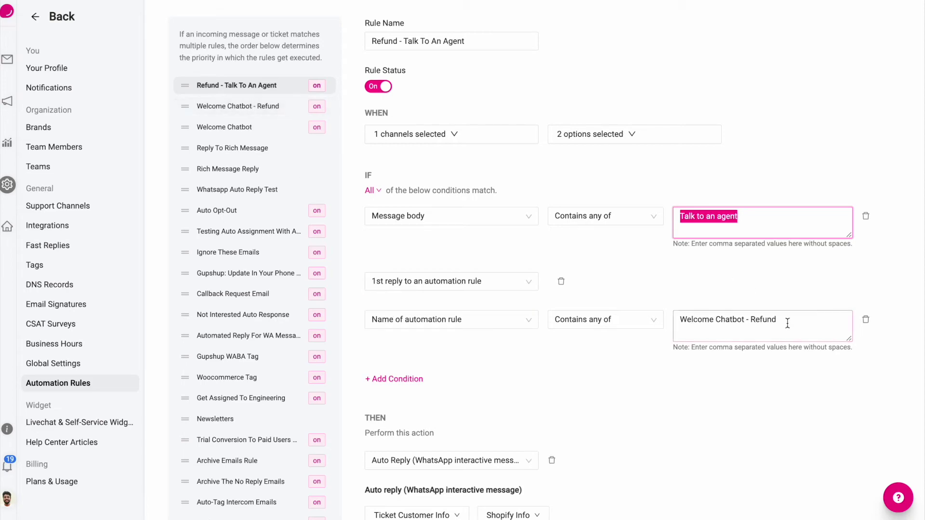
{"action": "scroll", "coordinate": [453, 349], "scroll_direction": "down", "scroll_amount": 4}
{"action": "left_click_drag", "start_coordinate": [545, 355], "coordinate": [329, 363]}
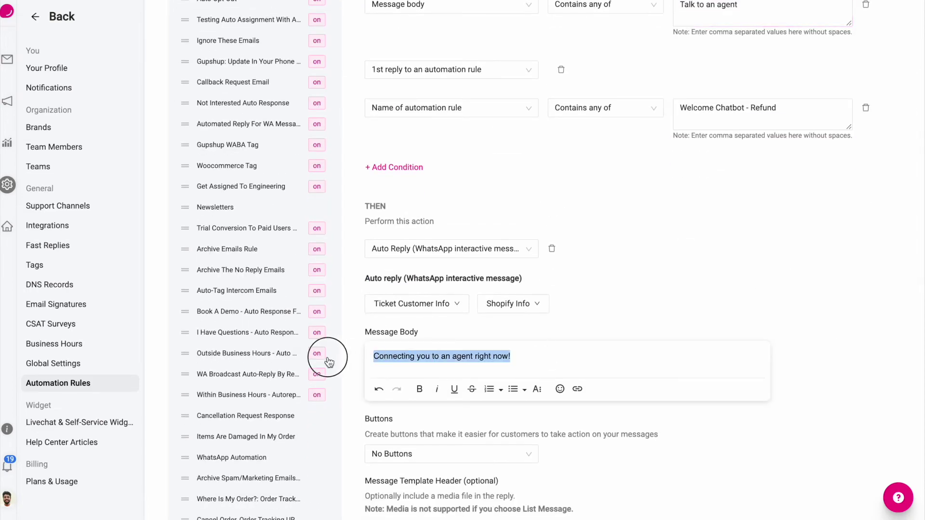
{"action": "scroll", "coordinate": [437, 370], "scroll_direction": "down", "scroll_amount": 5}
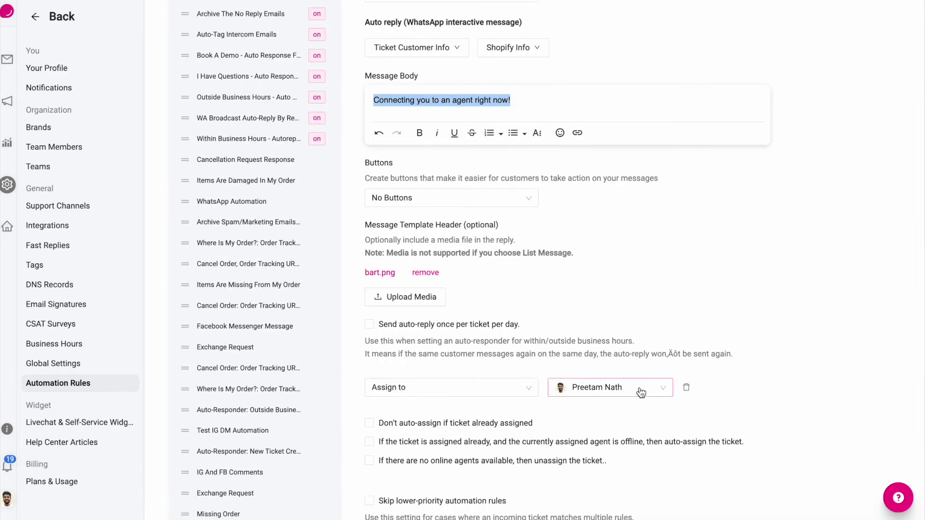
{"action": "scroll", "coordinate": [470, 271], "scroll_direction": "down", "scroll_amount": 1}
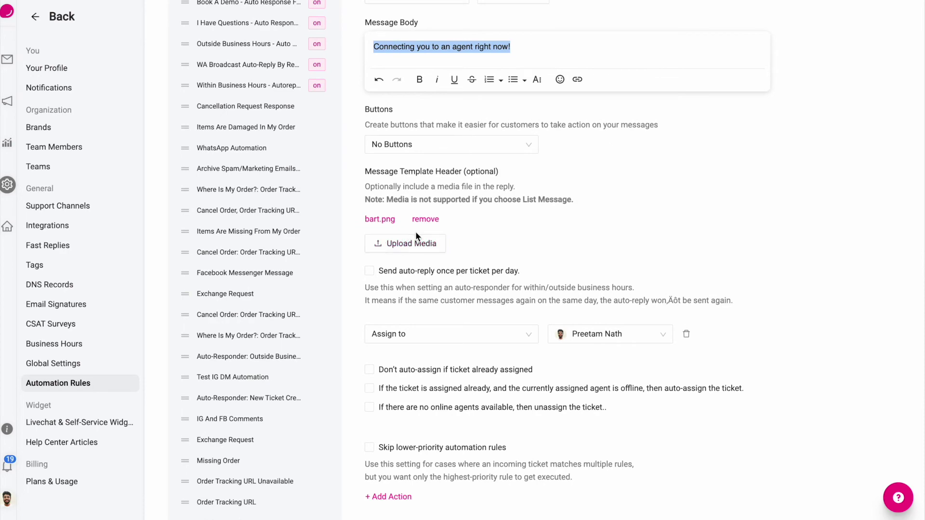
{"action": "scroll", "coordinate": [417, 236], "scroll_direction": "up", "scroll_amount": 3}
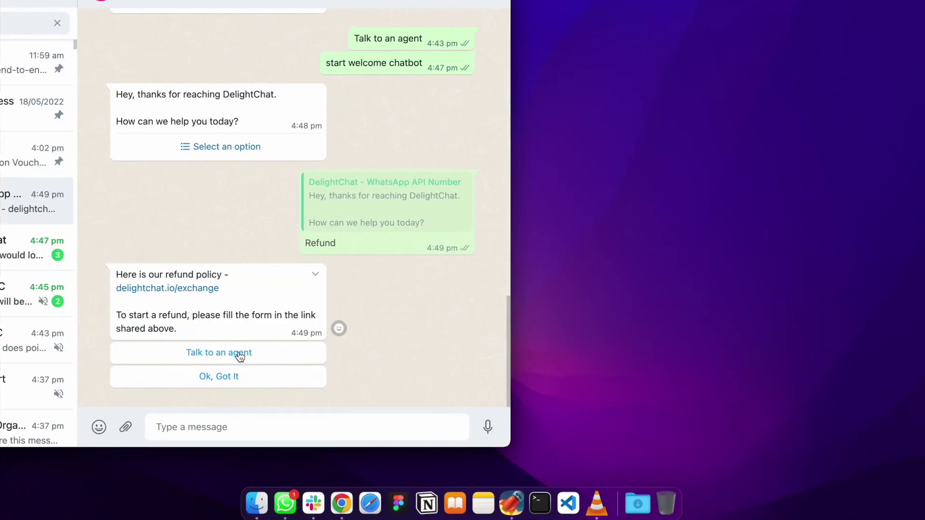
{"action": "left_click", "coordinate": [243, 354]}
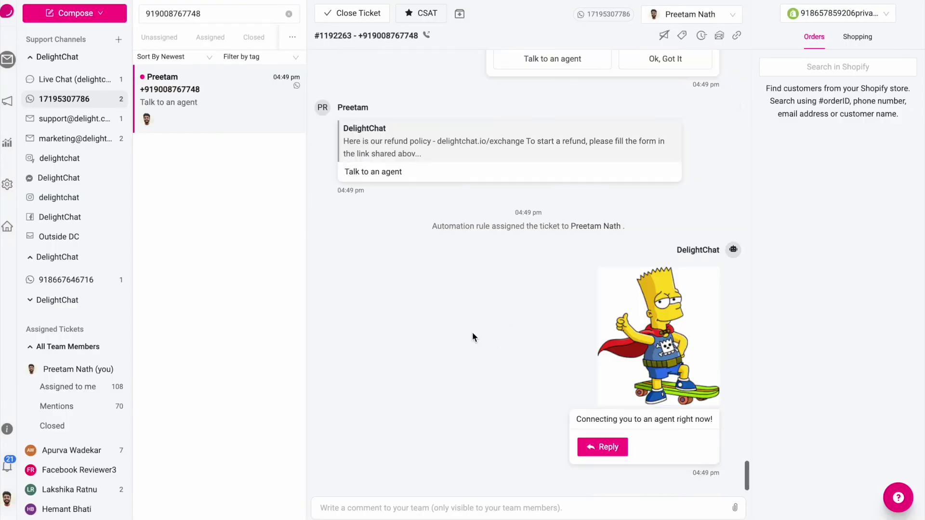
Highlight the ticket's automatic assignment notice and the 'Connecting you to an agent right now!' image reply.
{"action": "left_click_drag", "start_coordinate": [424, 226], "coordinate": [641, 225]}
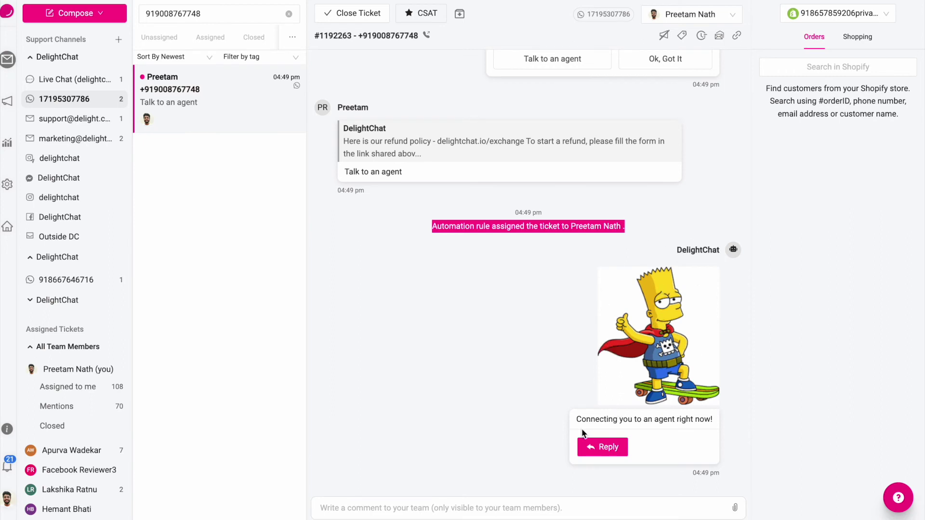
{"action": "left_click_drag", "start_coordinate": [573, 423], "coordinate": [722, 420]}
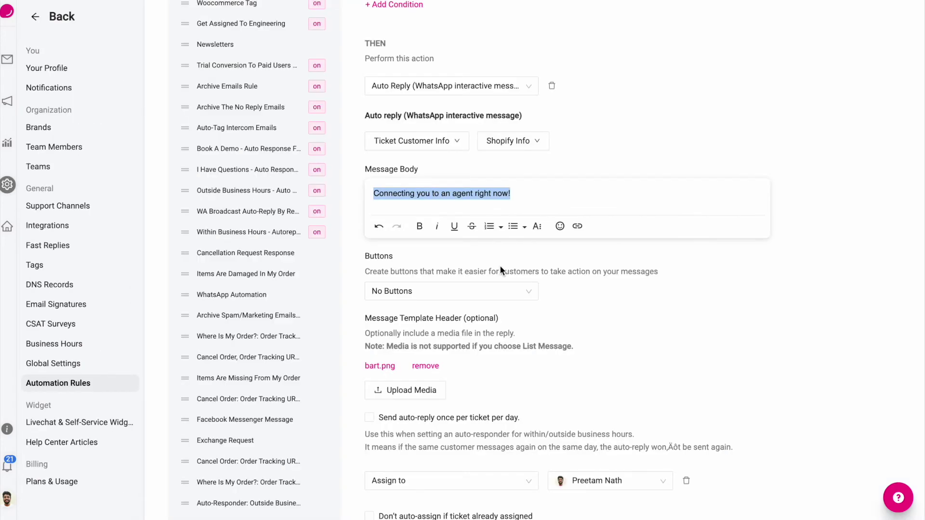
Open the Welcome Chatbot rule and highlight its Refund and Track My Order list options.
{"action": "scroll", "coordinate": [428, 131], "scroll_direction": "up", "scroll_amount": 8}
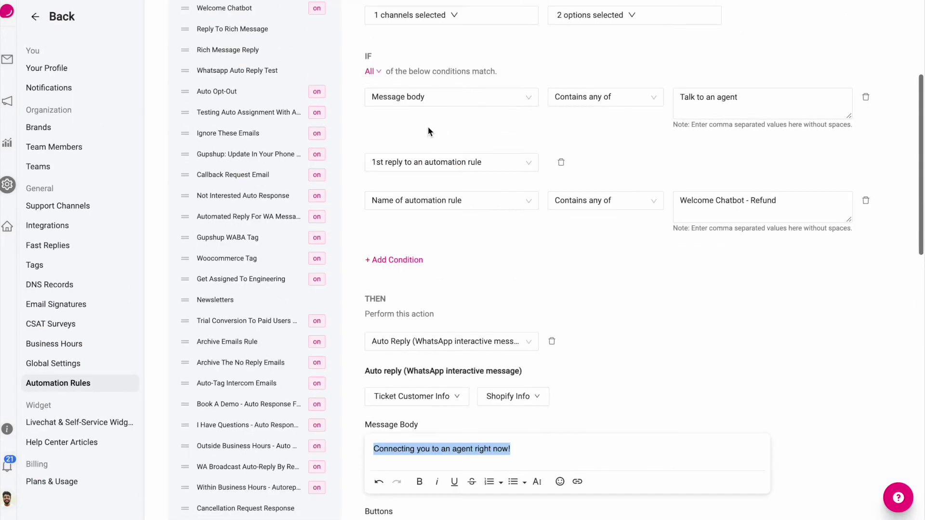
{"action": "scroll", "coordinate": [289, 216], "scroll_direction": "up", "scroll_amount": 2}
{"action": "scroll", "coordinate": [428, 195], "scroll_direction": "down", "scroll_amount": 2}
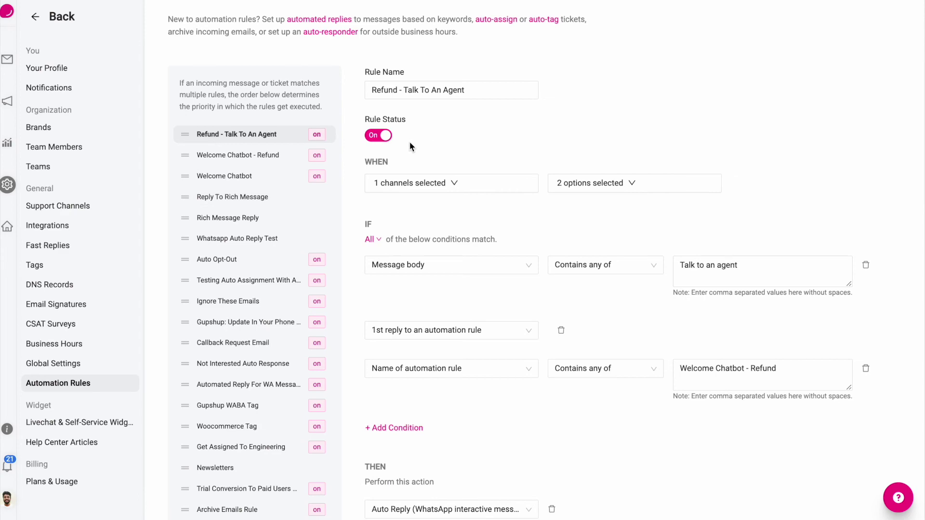
{"action": "left_click", "coordinate": [258, 177]}
{"action": "scroll", "coordinate": [447, 392], "scroll_direction": "down", "scroll_amount": 8}
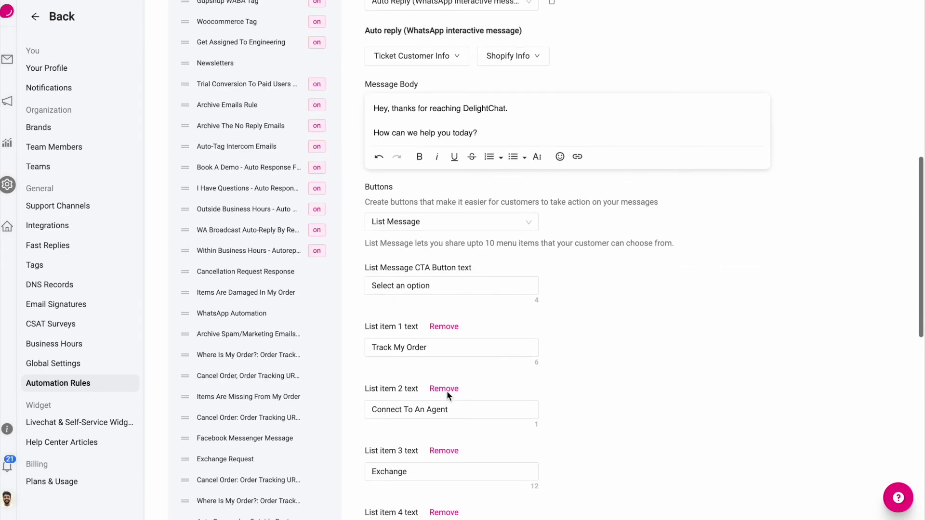
{"action": "scroll", "coordinate": [447, 394], "scroll_direction": "up", "scroll_amount": 8}
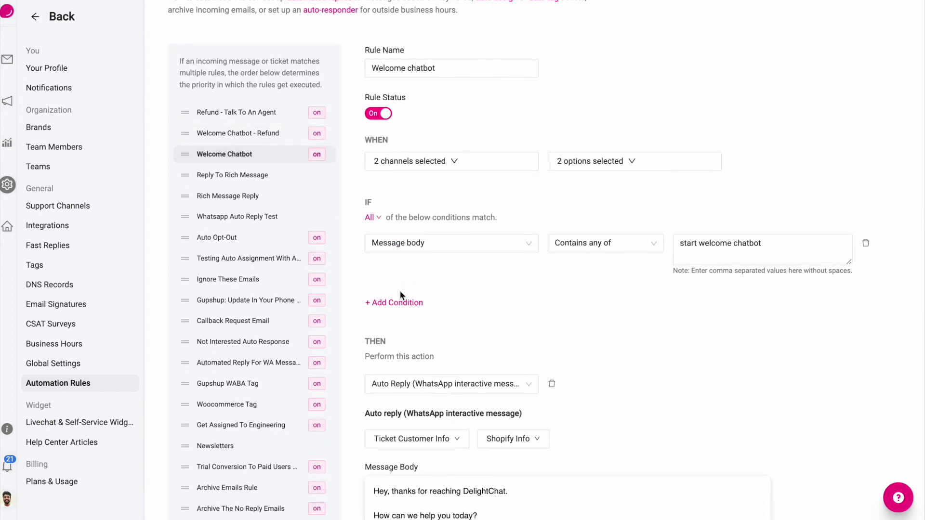
{"action": "scroll", "coordinate": [400, 291], "scroll_direction": "down", "scroll_amount": 8}
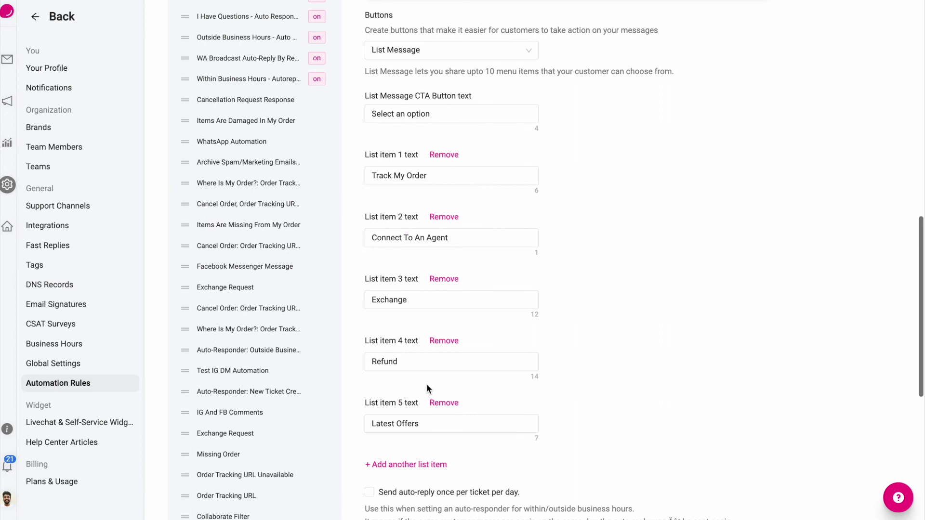
{"action": "left_click", "coordinate": [396, 362]}
{"action": "left_click_drag", "start_coordinate": [396, 363], "coordinate": [356, 367]}
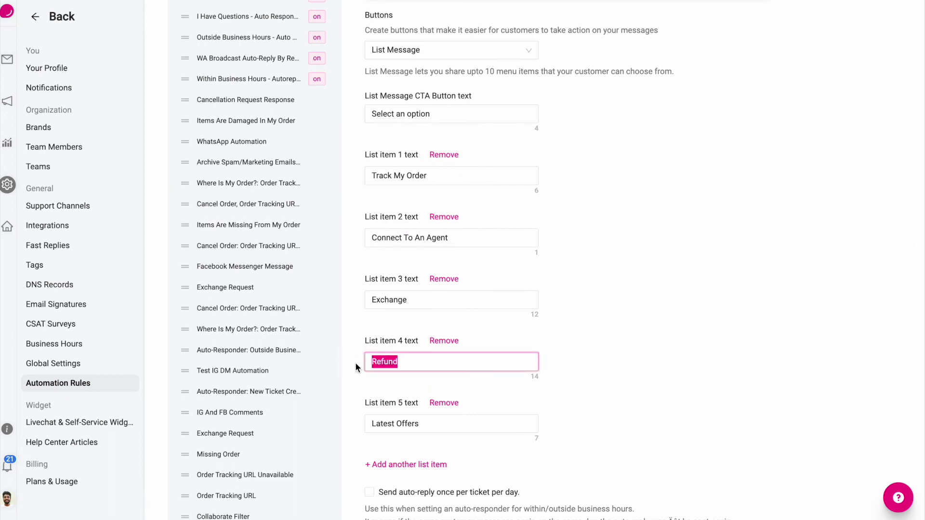
{"action": "left_click_drag", "start_coordinate": [447, 177], "coordinate": [351, 178]}
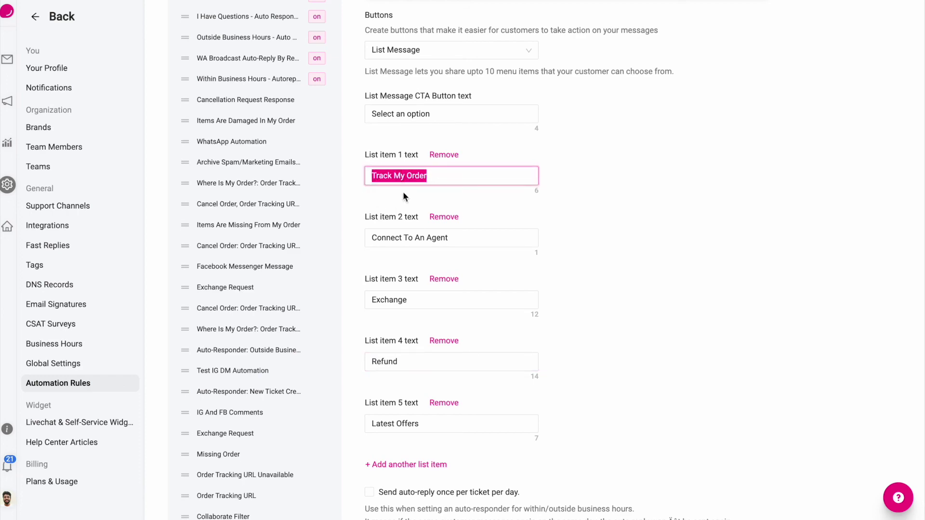
{"action": "scroll", "coordinate": [403, 192], "scroll_direction": "up", "scroll_amount": 10}
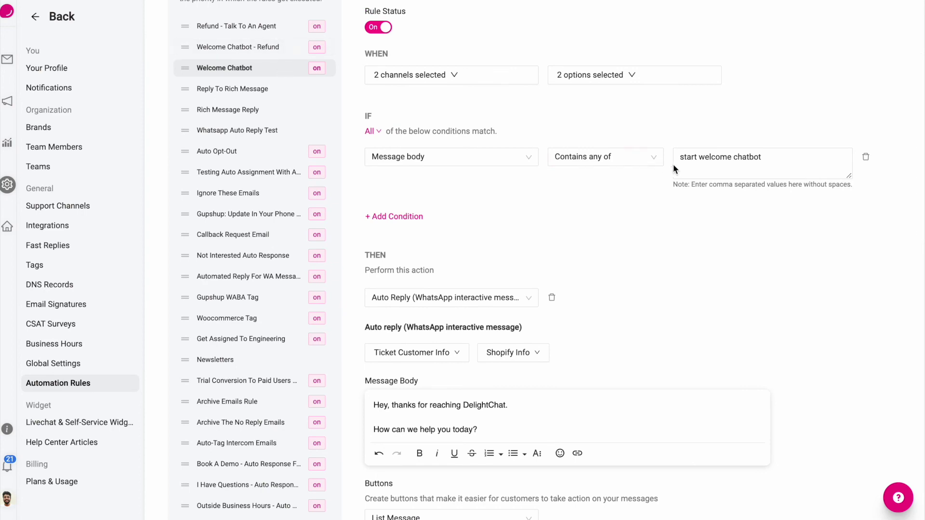
{"action": "scroll", "coordinate": [542, 254], "scroll_direction": "down", "scroll_amount": 7}
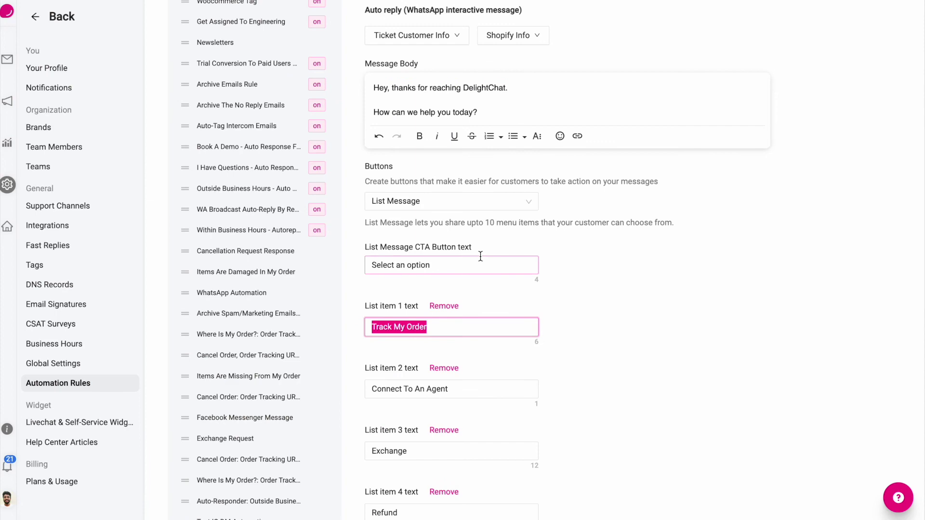